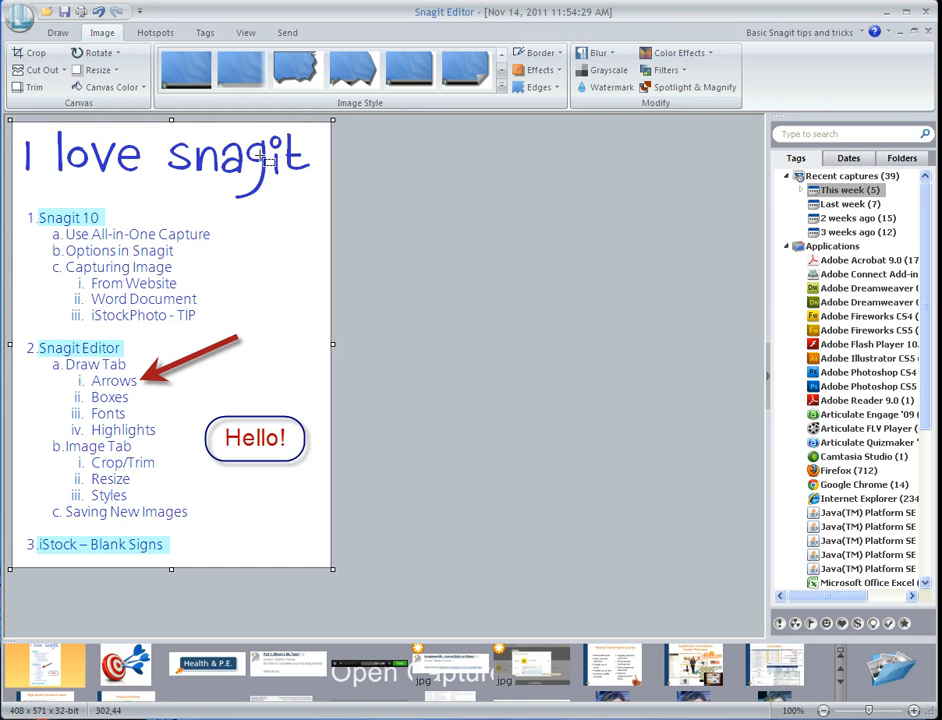
# Try cropping the canvas from its upper-right corner and from its upper edge past the handwritten title, undoing each crop.
pyautogui.moveTo(331, 120); pyautogui.dragTo(211, 249)
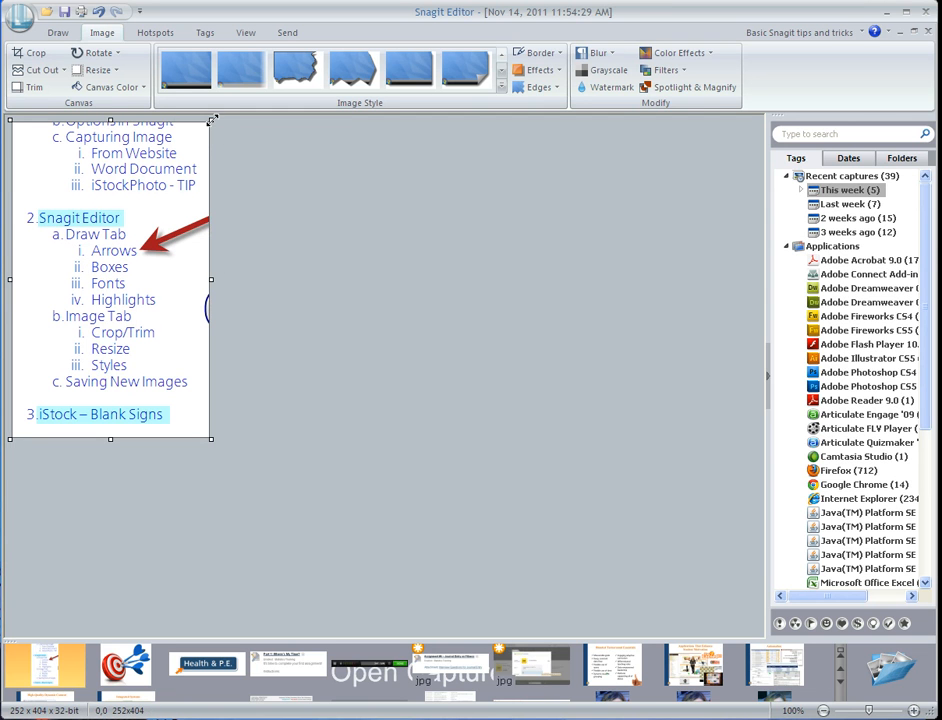
pyautogui.click(99, 13)
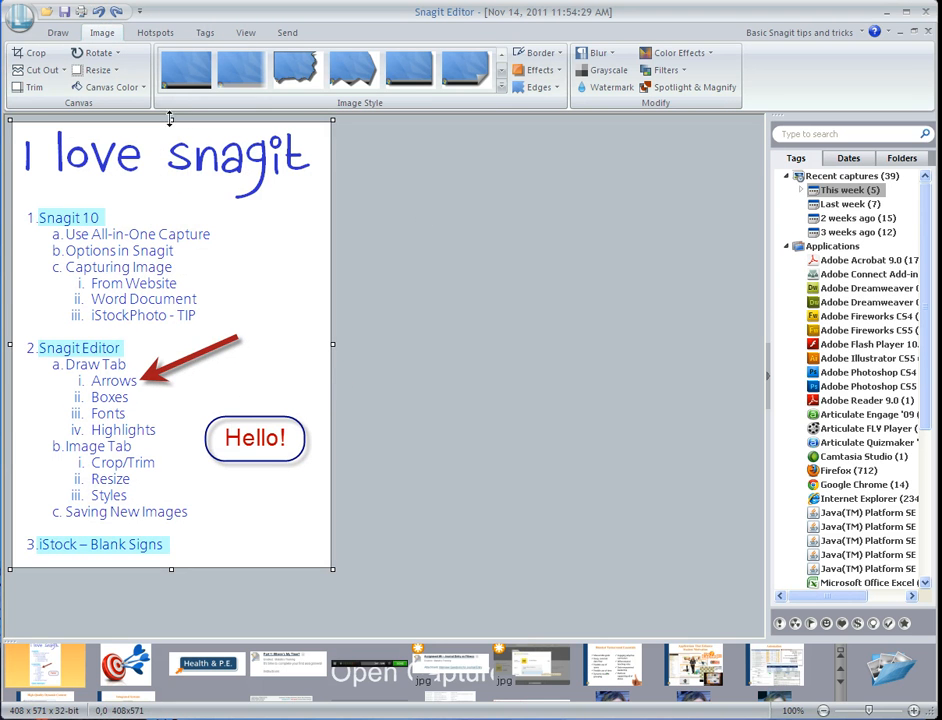
pyautogui.moveTo(171, 120); pyautogui.dragTo(171, 182)
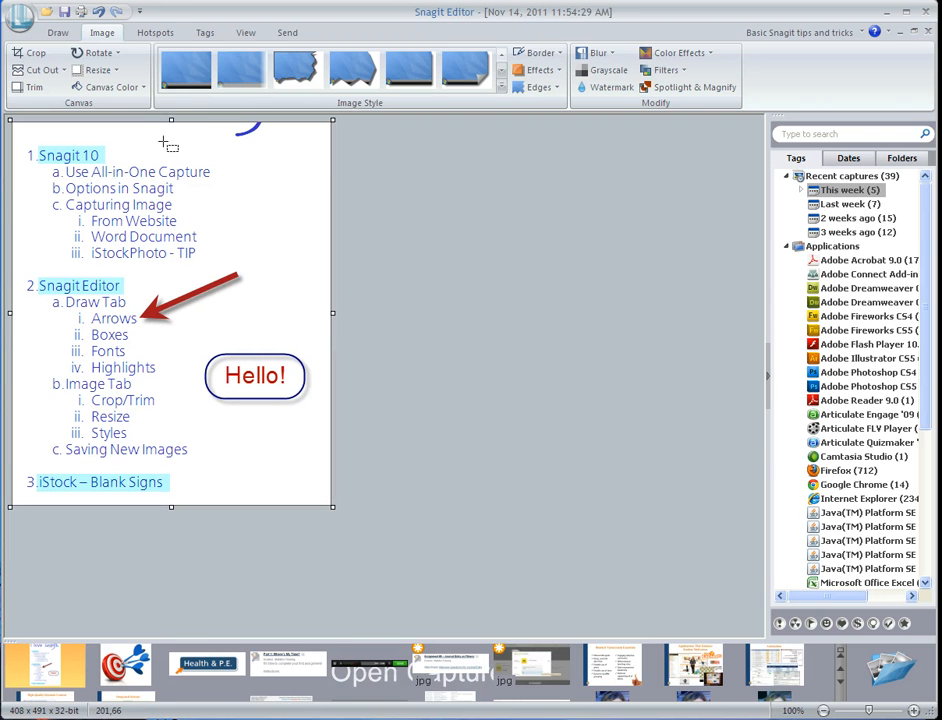
pyautogui.moveTo(171, 120); pyautogui.dragTo(171, 138)
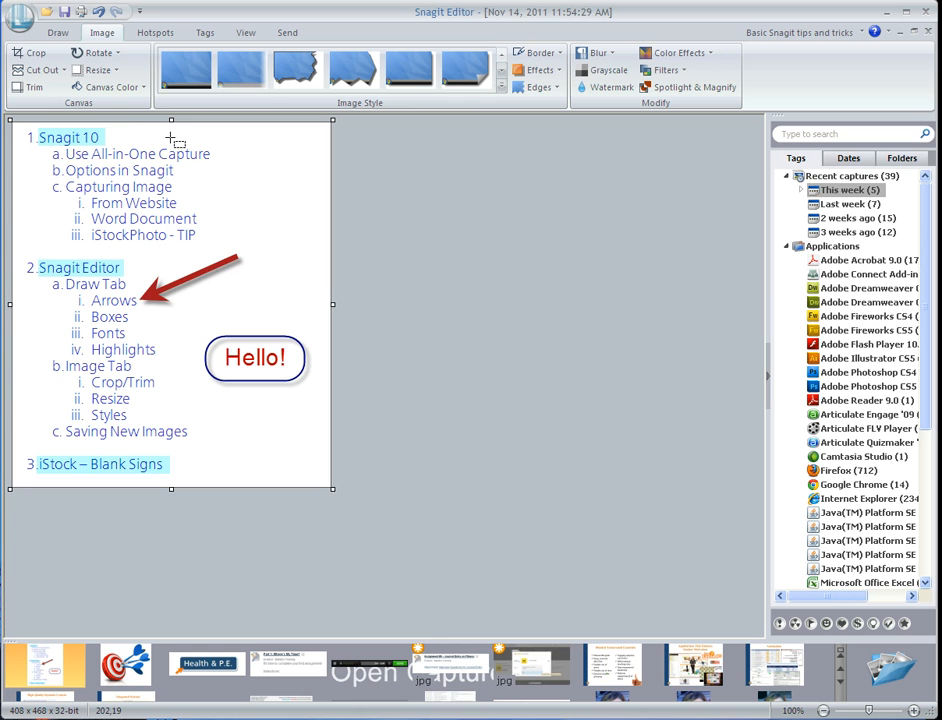
pyautogui.click(101, 14)
pyautogui.click(100, 14)
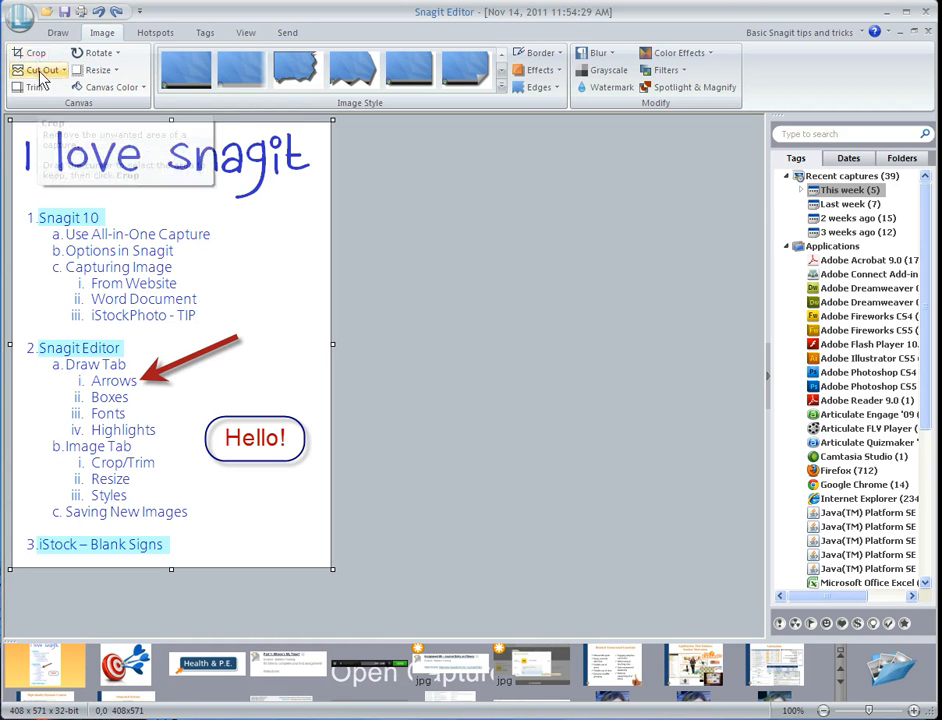
# Try trimming the solid-color margins from the edges of the capture, and undo the trim.
pyautogui.click(35, 88)
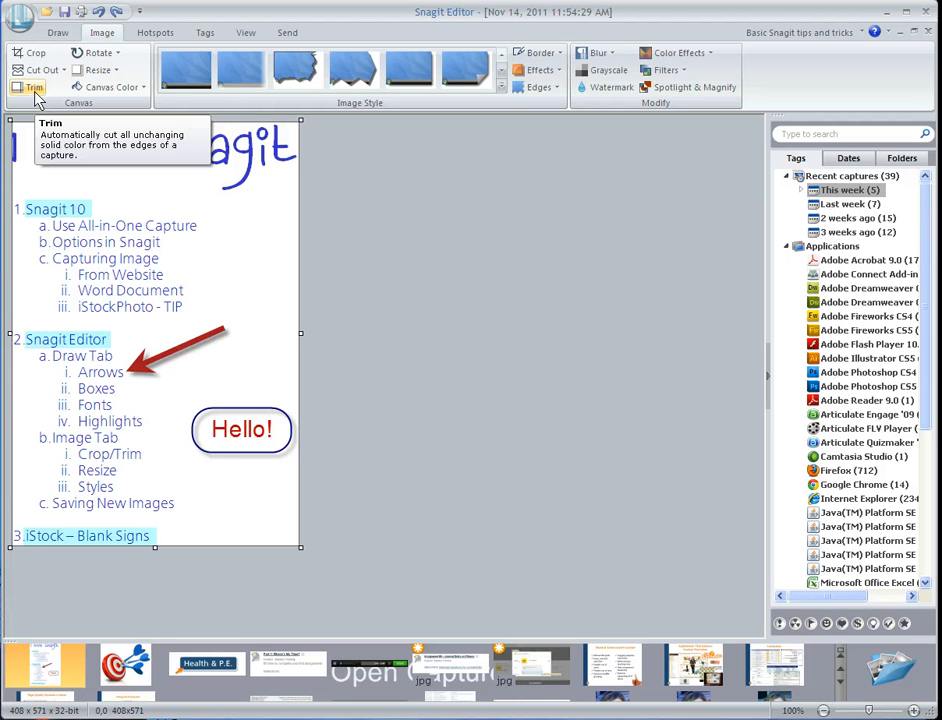
pyautogui.hotkey('ctrl', 'z')
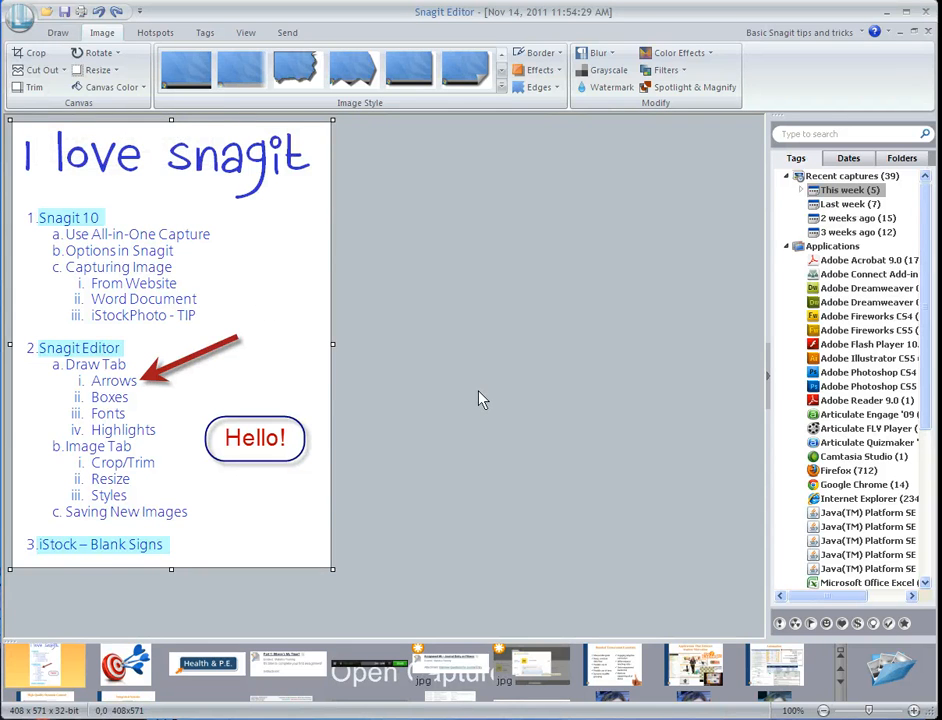
# Resize the image by percentage, flattening the vector objects and scaling the width to 75% with the aspect ratio kept.
pyautogui.click(113, 75)
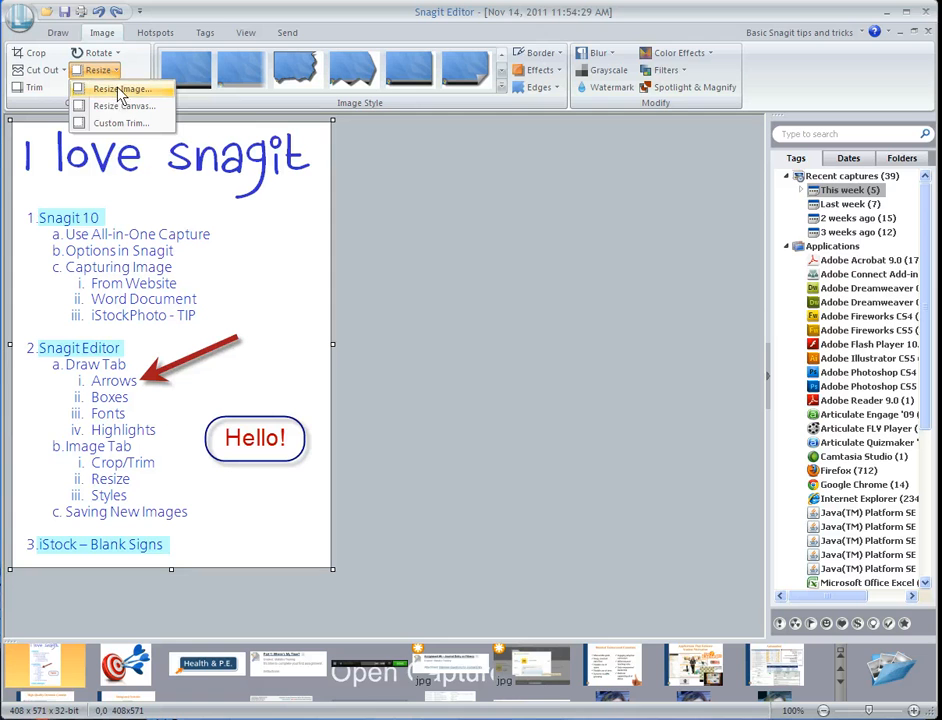
pyautogui.click(131, 91)
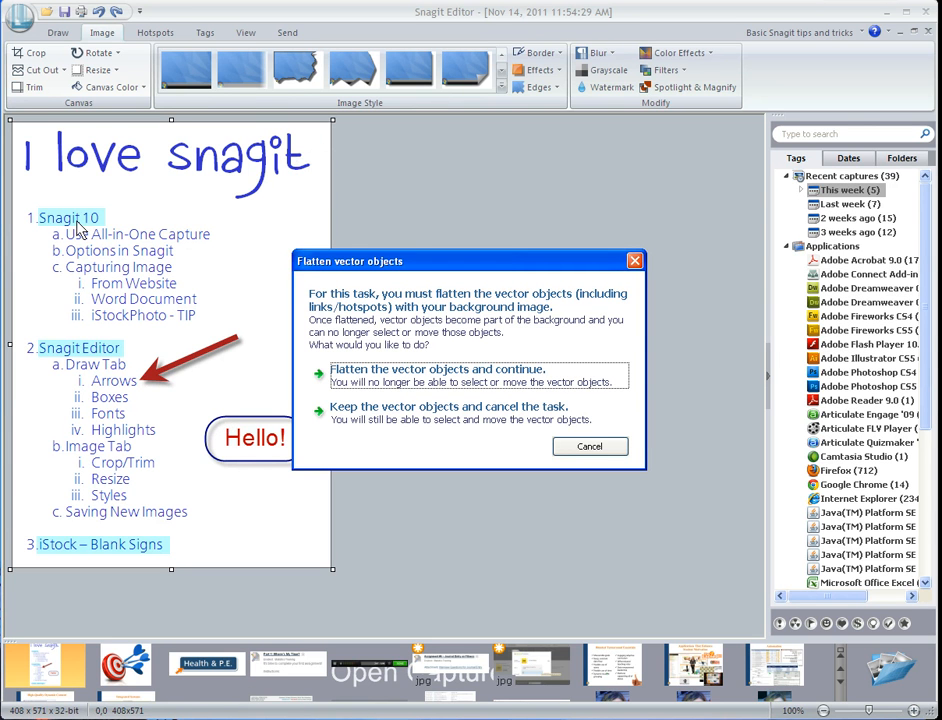
pyautogui.click(442, 381)
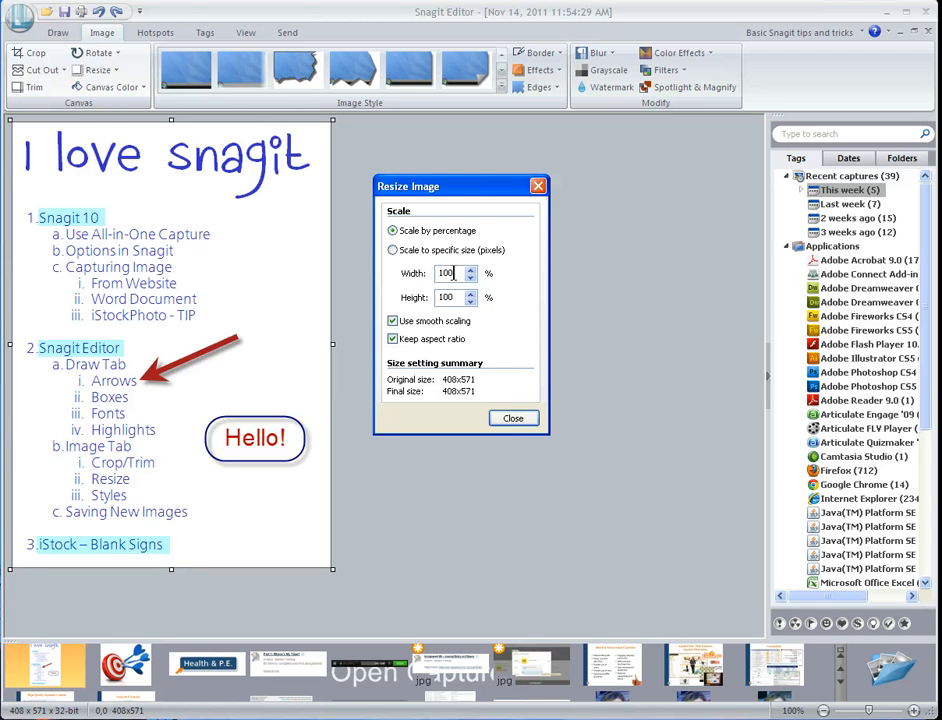
pyautogui.moveTo(454, 273); pyautogui.dragTo(431, 277)
pyautogui.write('75')
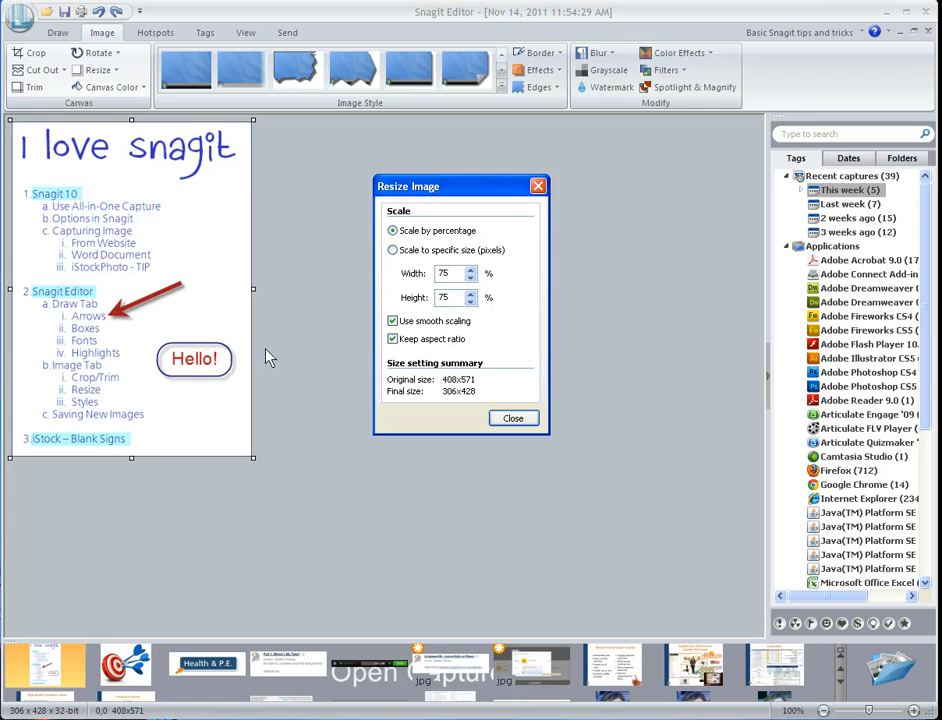
# Try scaling the image to 25% and to 50% of its original size.
pyautogui.moveTo(451, 272); pyautogui.dragTo(437, 276)
pyautogui.write('25')
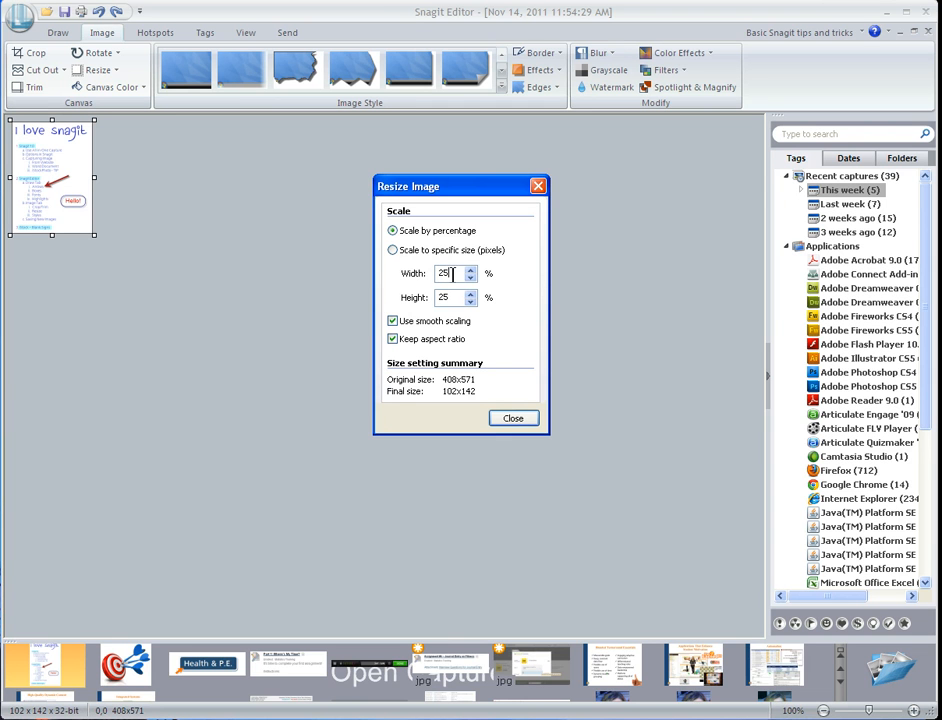
pyautogui.moveTo(450, 273); pyautogui.dragTo(415, 274)
pyautogui.write('50')
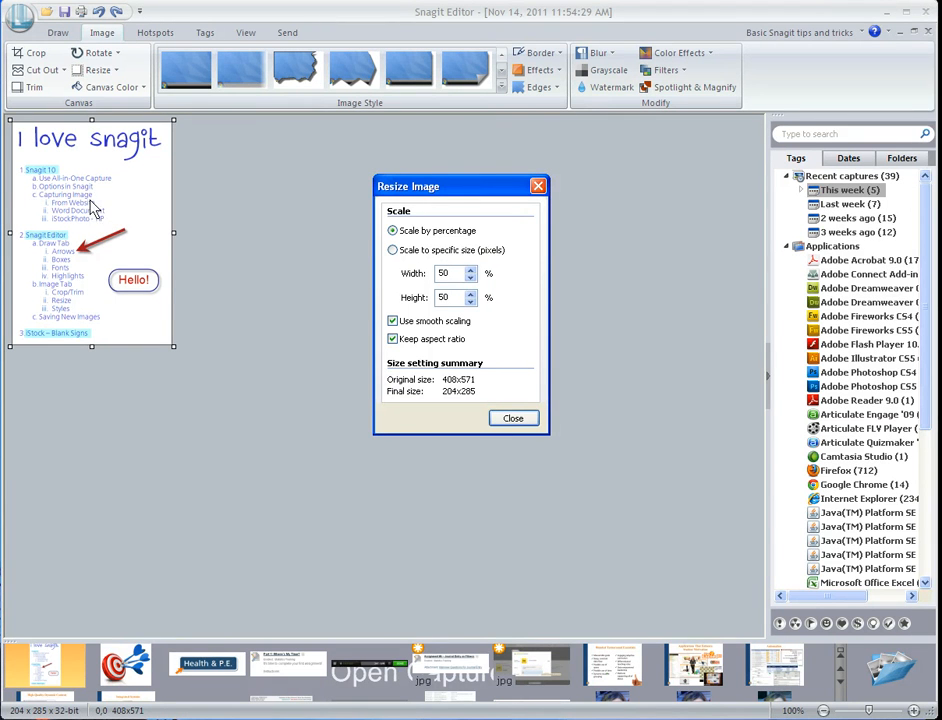
# Set the image's width scale to 75% and finish resizing.
pyautogui.doubleClick(446, 273)
pyautogui.write('75')
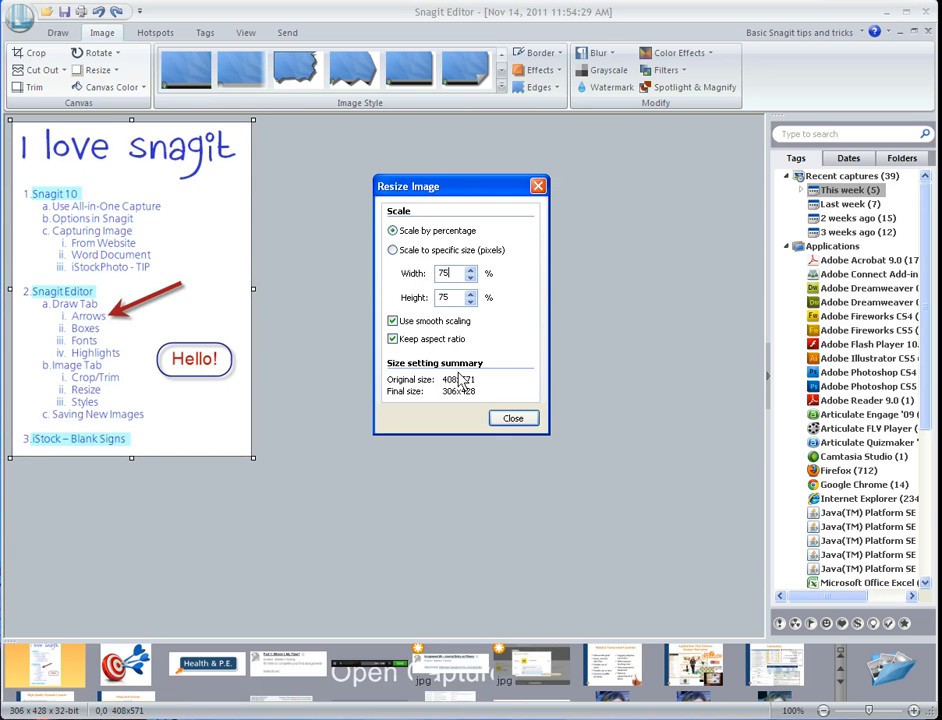
pyautogui.click(524, 419)
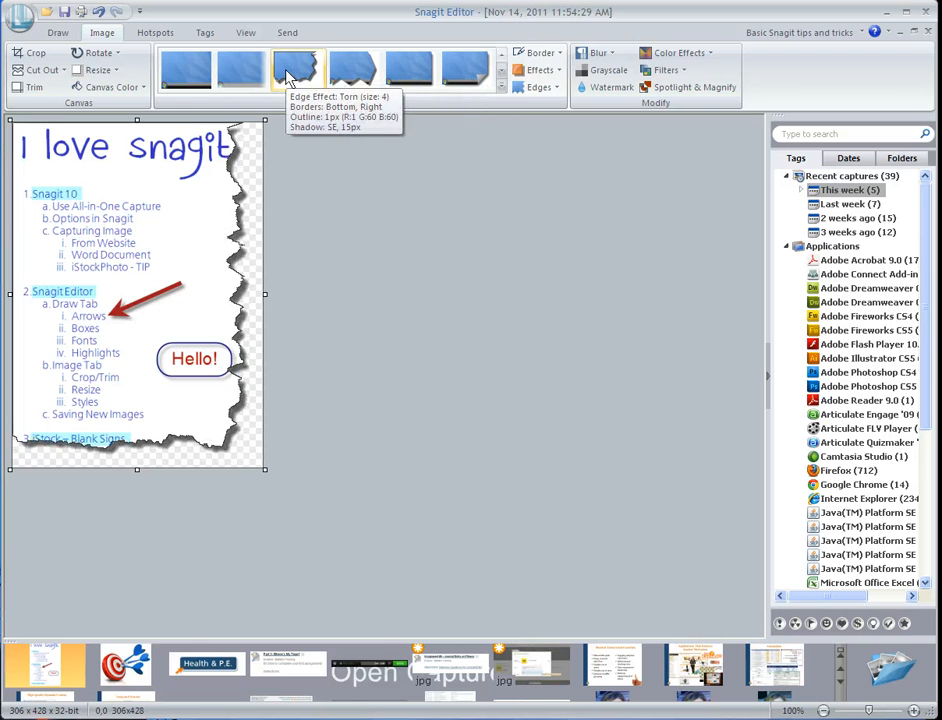
# Apply a Fade Edge effect of size 10 to all four sides of the image.
pyautogui.click(556, 93)
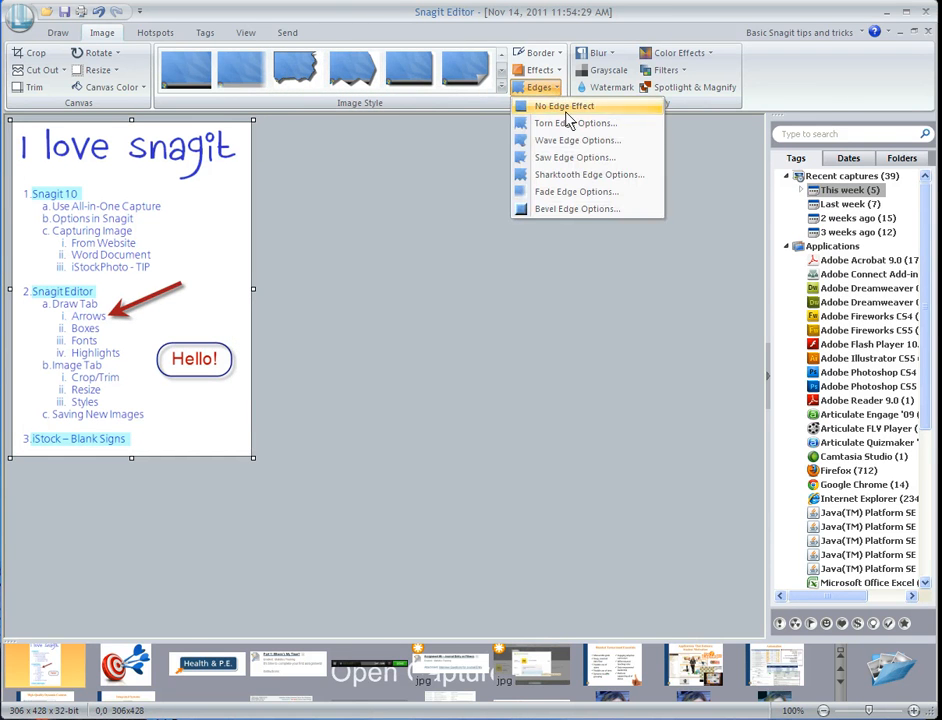
pyautogui.click(566, 191)
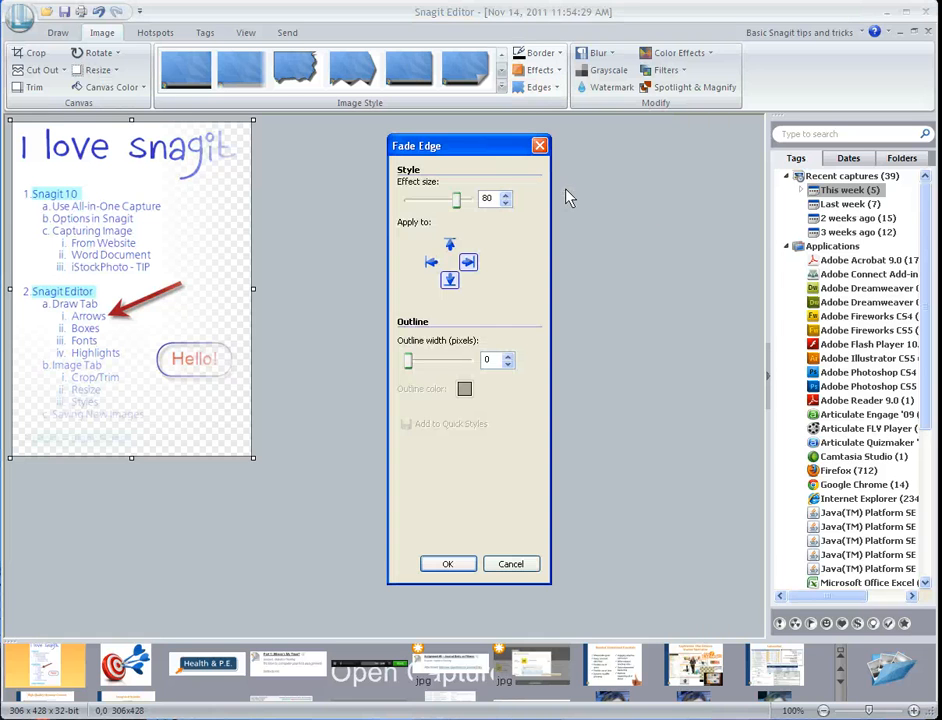
pyautogui.click(449, 247)
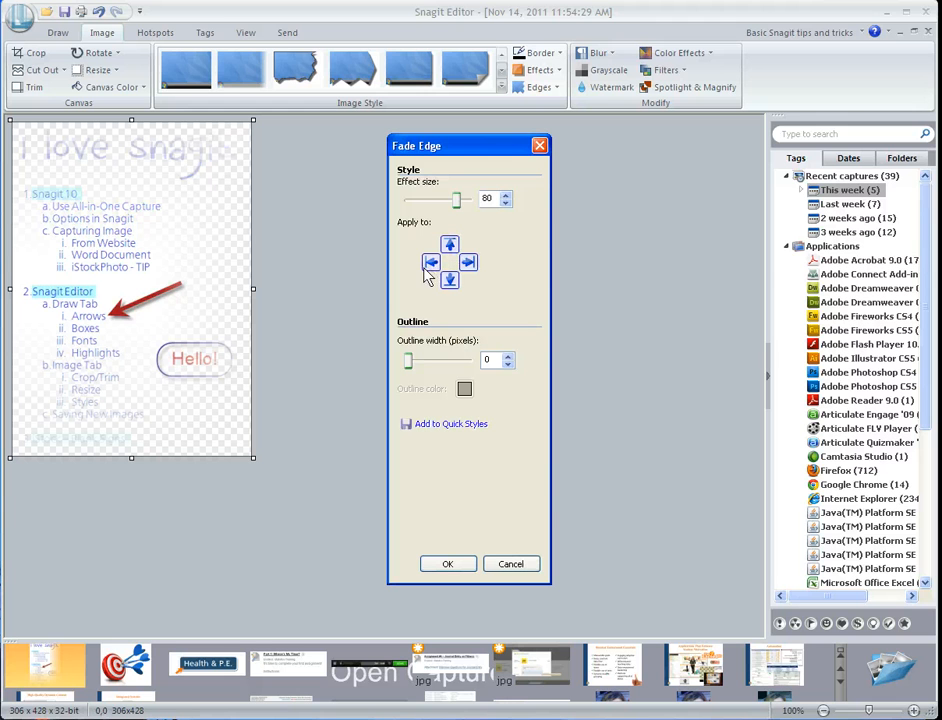
pyautogui.click(424, 268)
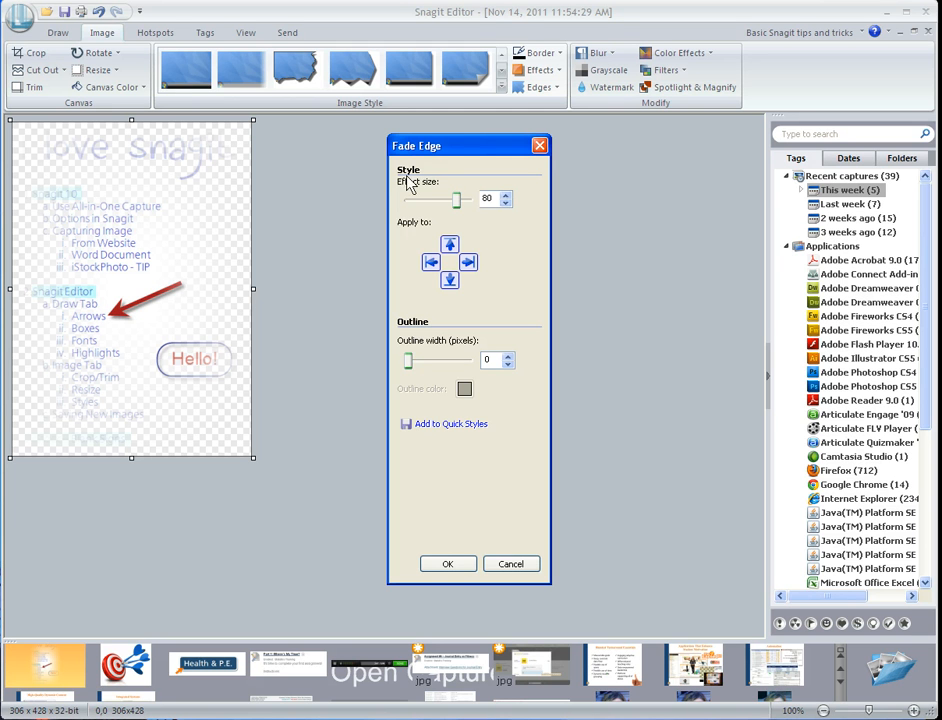
pyautogui.moveTo(456, 200); pyautogui.dragTo(416, 200)
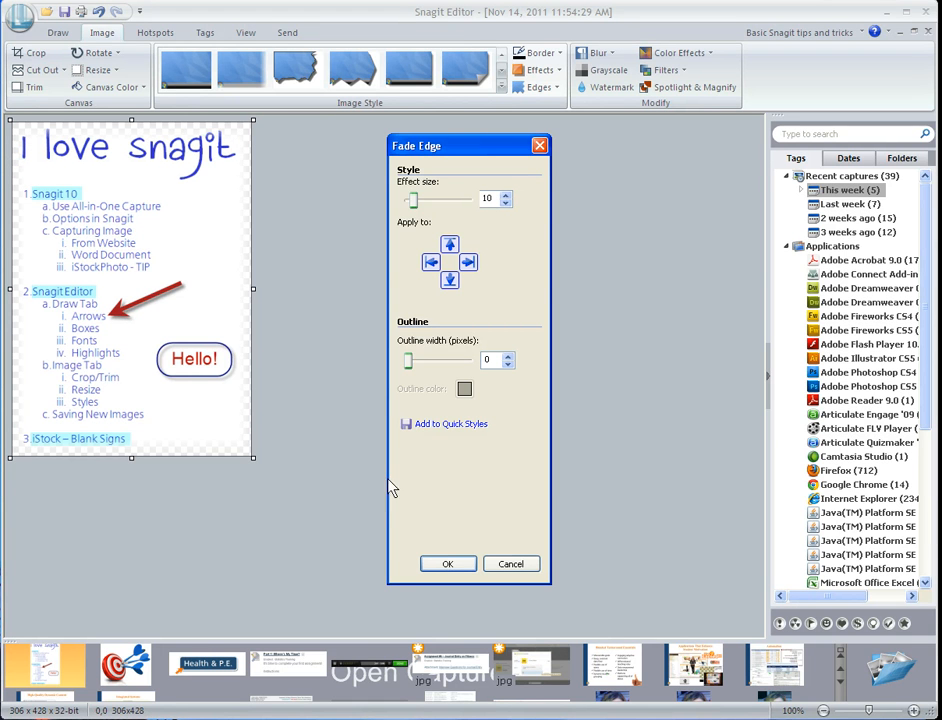
pyautogui.click(449, 565)
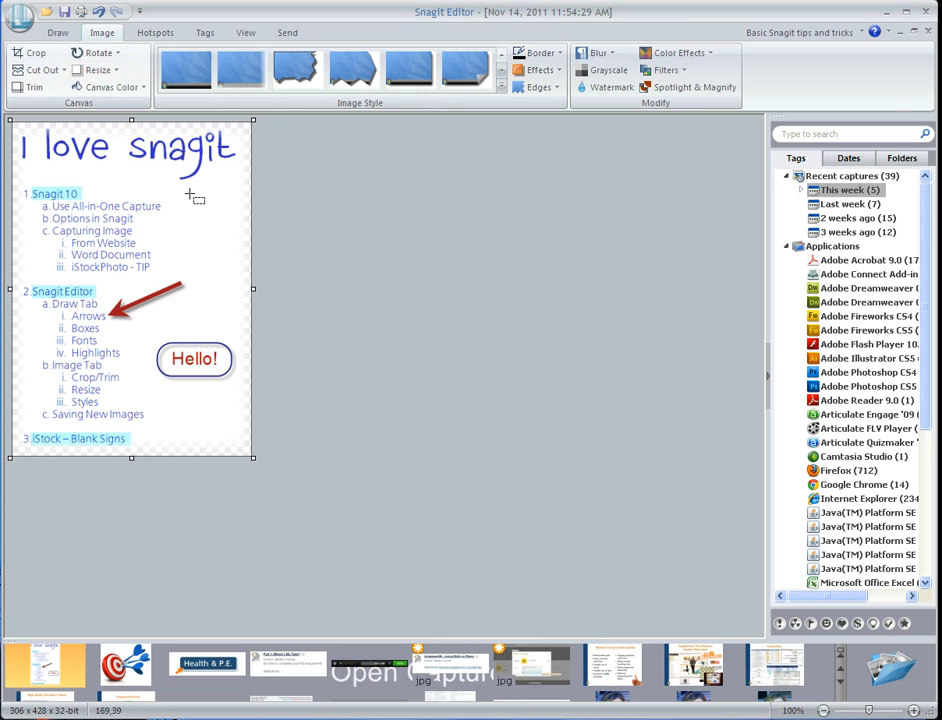
# Save the edited image to the Desktop in PNG format under the file name image1.png.
pyautogui.click(21, 19)
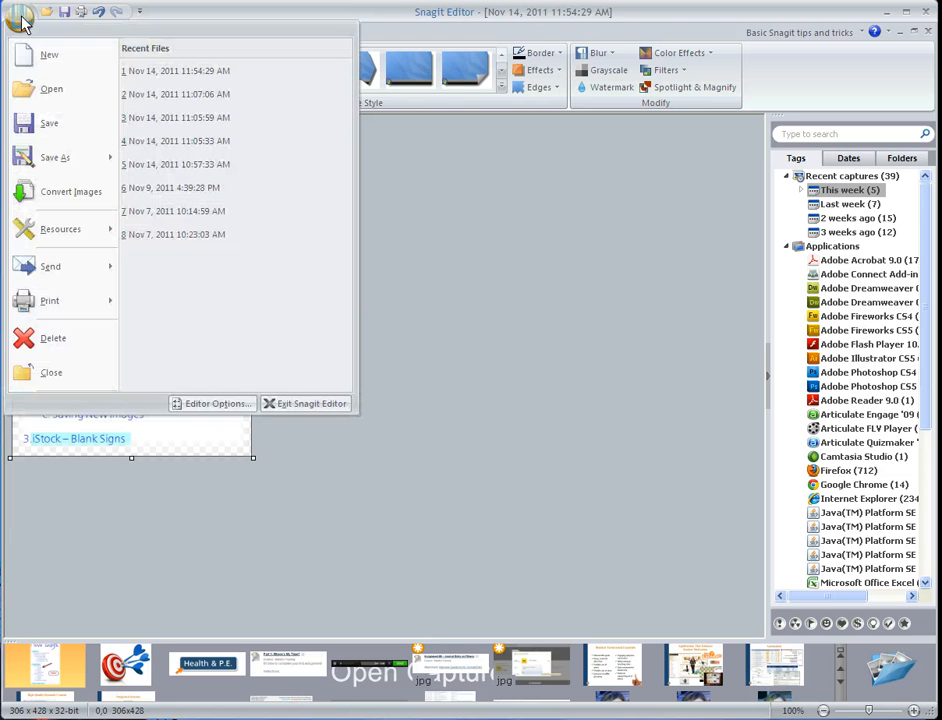
pyautogui.click(56, 159)
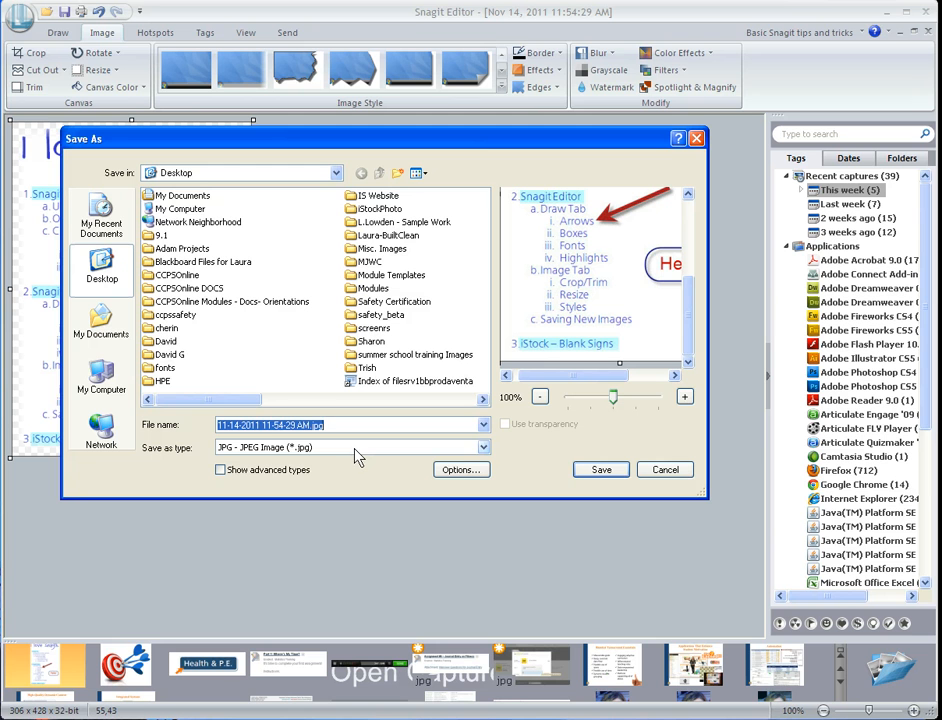
pyautogui.click(357, 457)
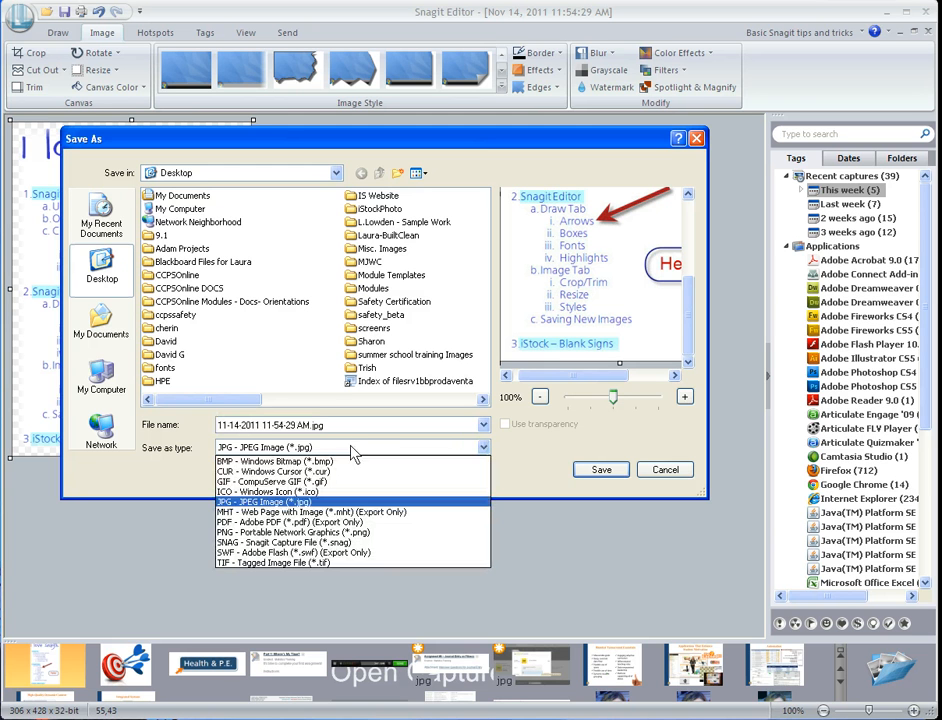
pyautogui.click(362, 537)
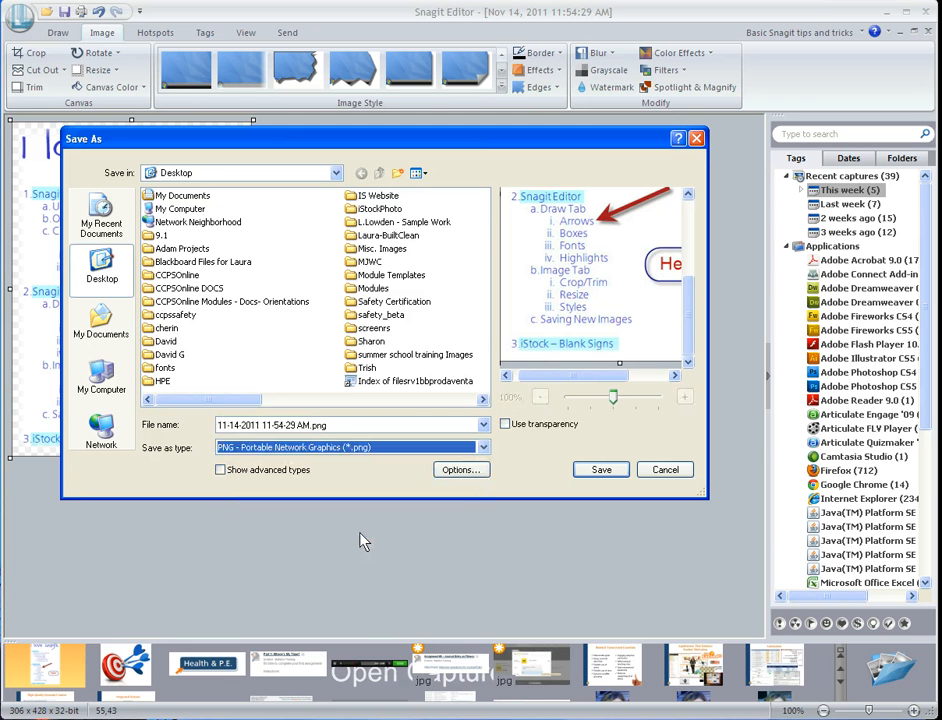
pyautogui.click(310, 425)
pyautogui.moveTo(311, 425); pyautogui.dragTo(199, 424)
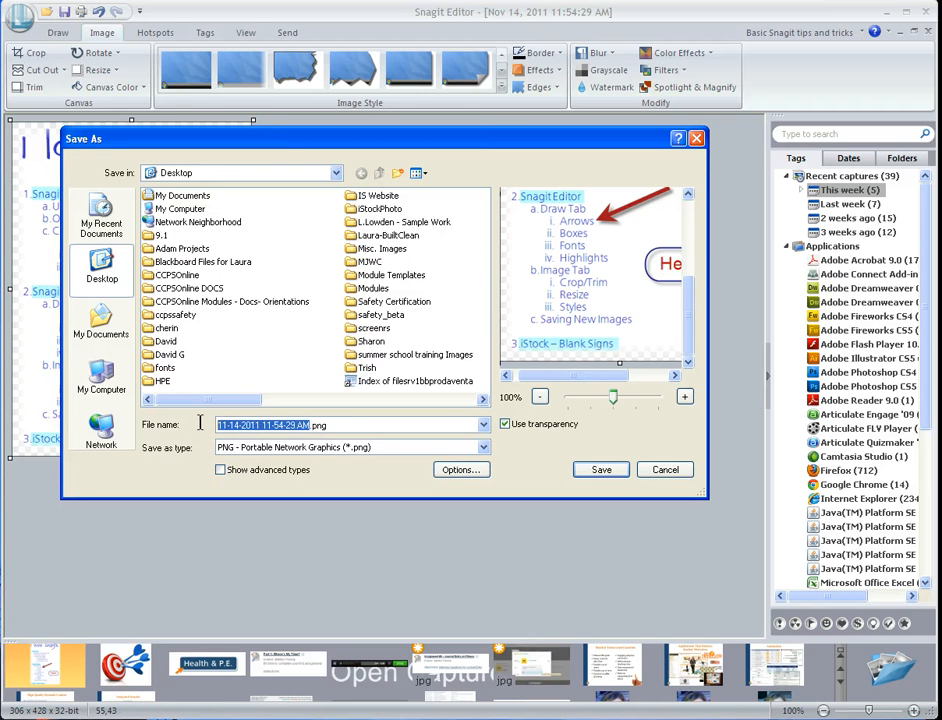
pyautogui.write('image')
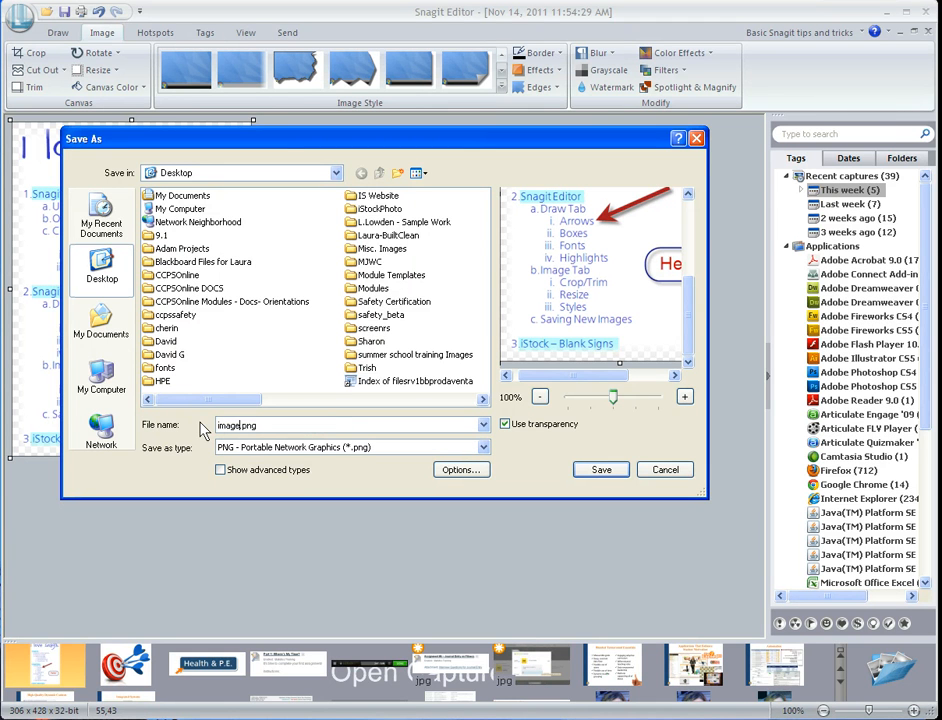
pyautogui.write('1')
pyautogui.click(603, 470)
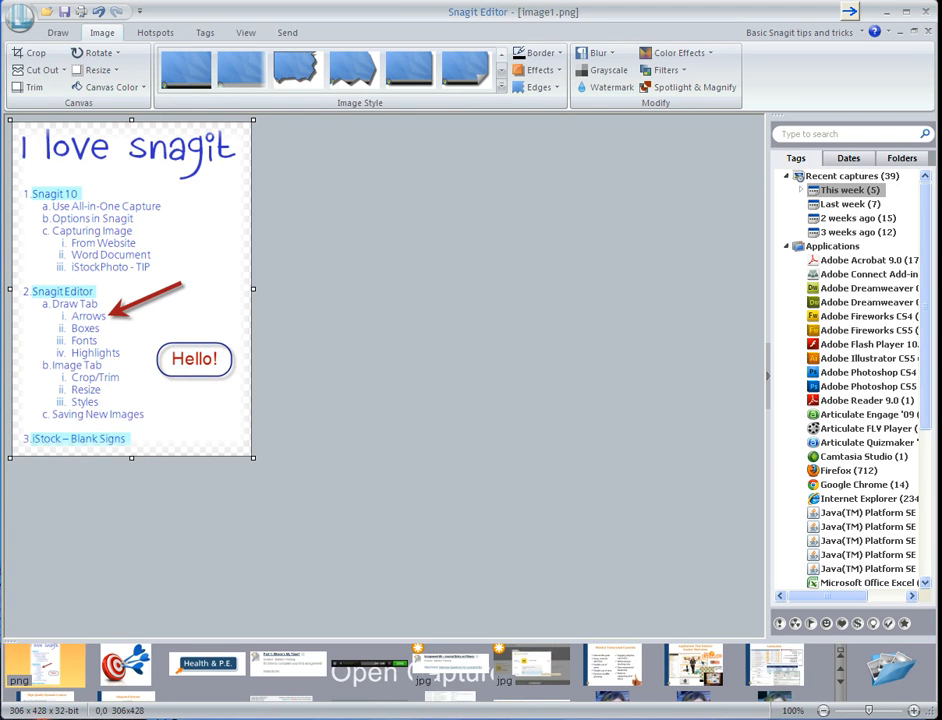
pyautogui.rightClick(3, 418)
pyautogui.click(5, 452)
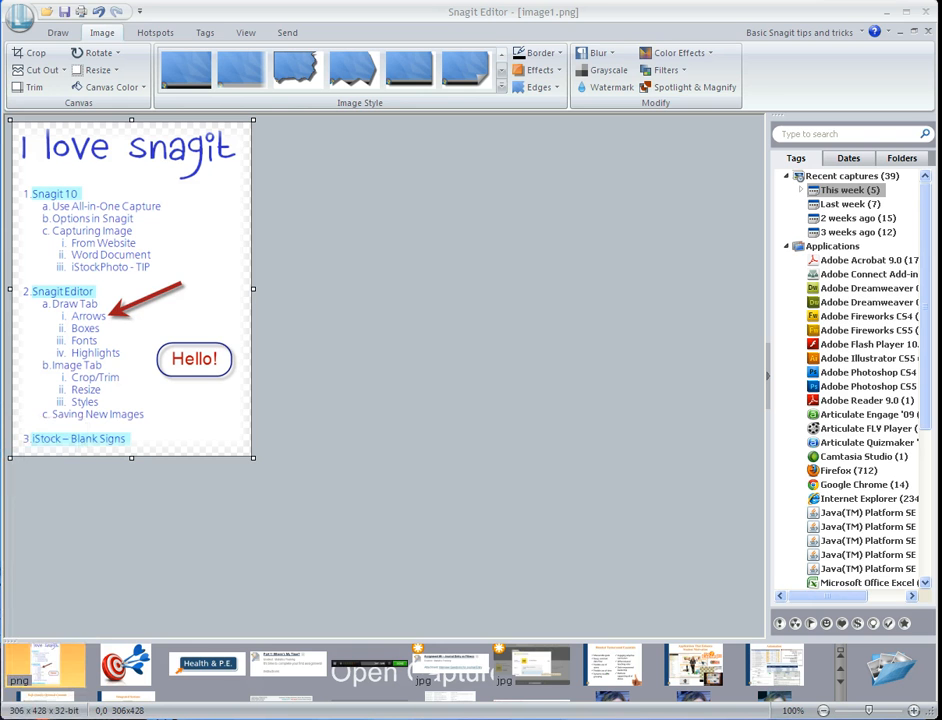